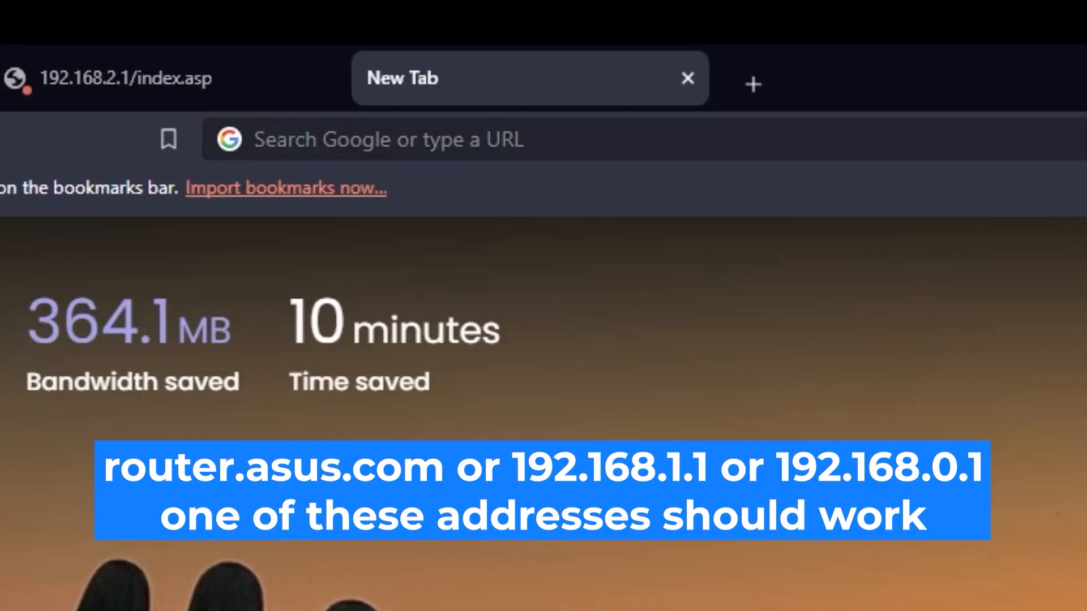
Open the router's web interface at 192.168.2.1 in the new tab.
left_click(484, 139)
type("19")
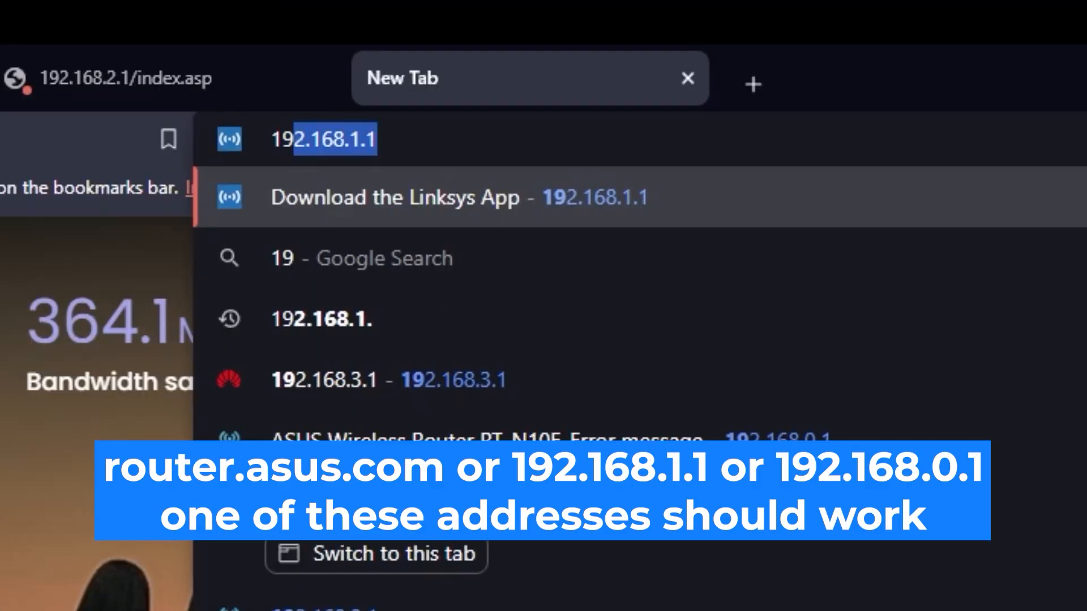
type("2.168.2.1")
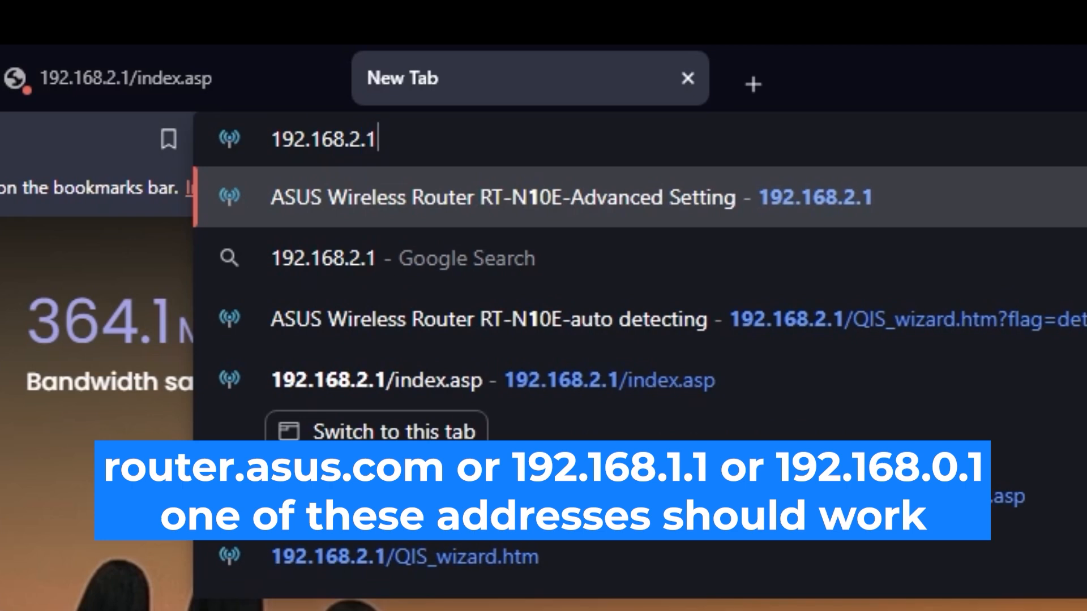
key("Return")
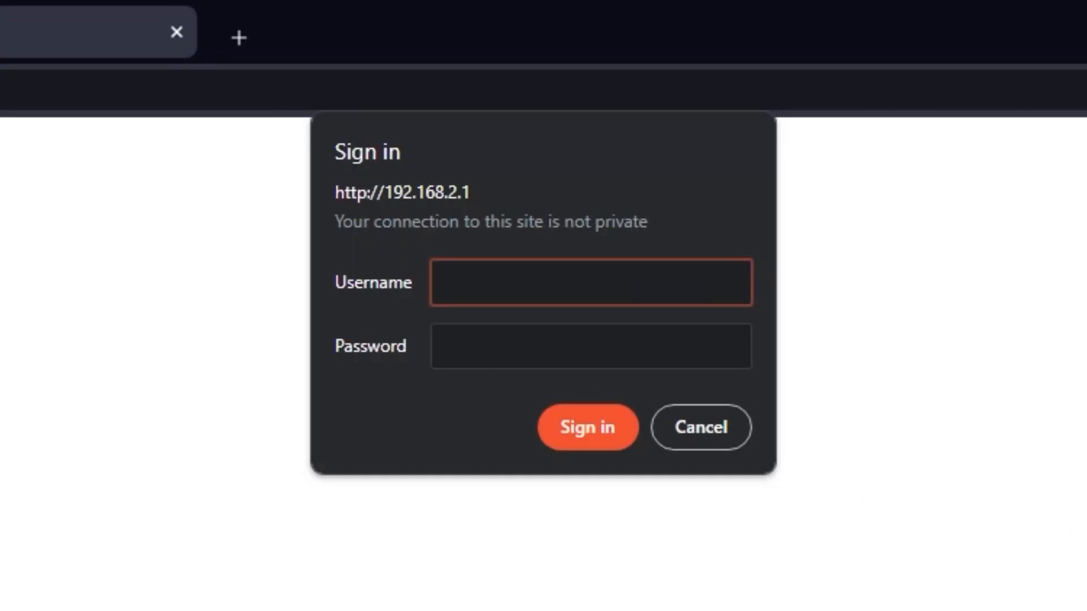
Sign in to the router with the username admin and the router password.
type("admin")
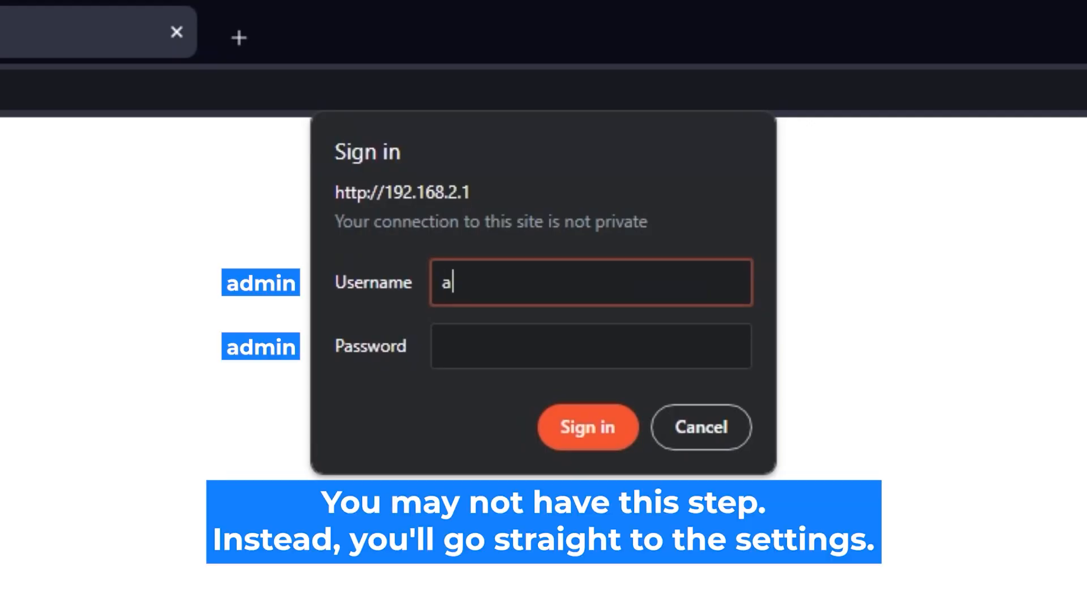
left_click(648, 340)
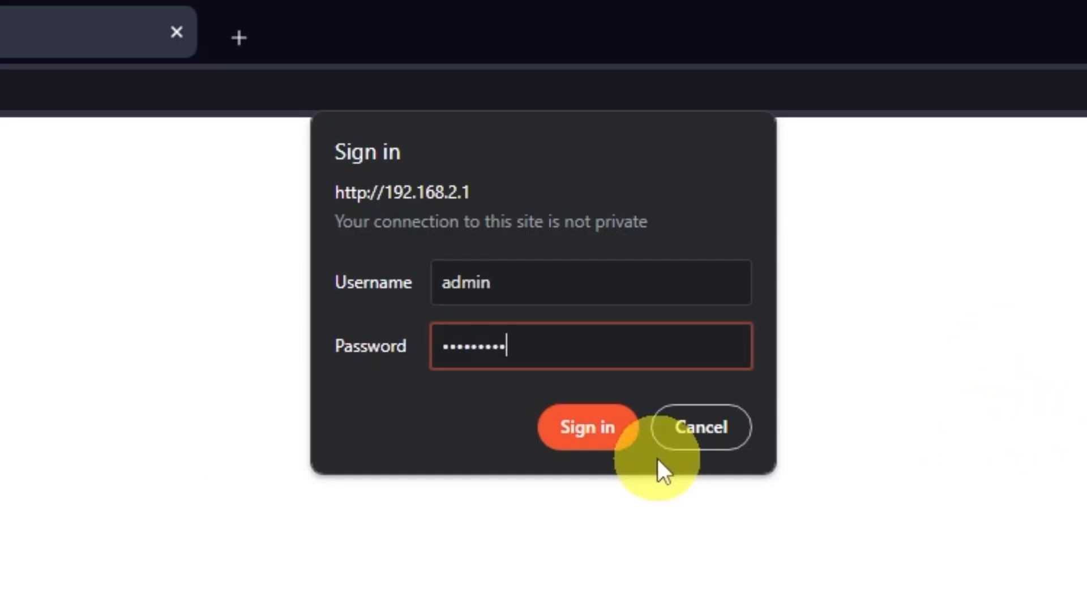
left_click(596, 437)
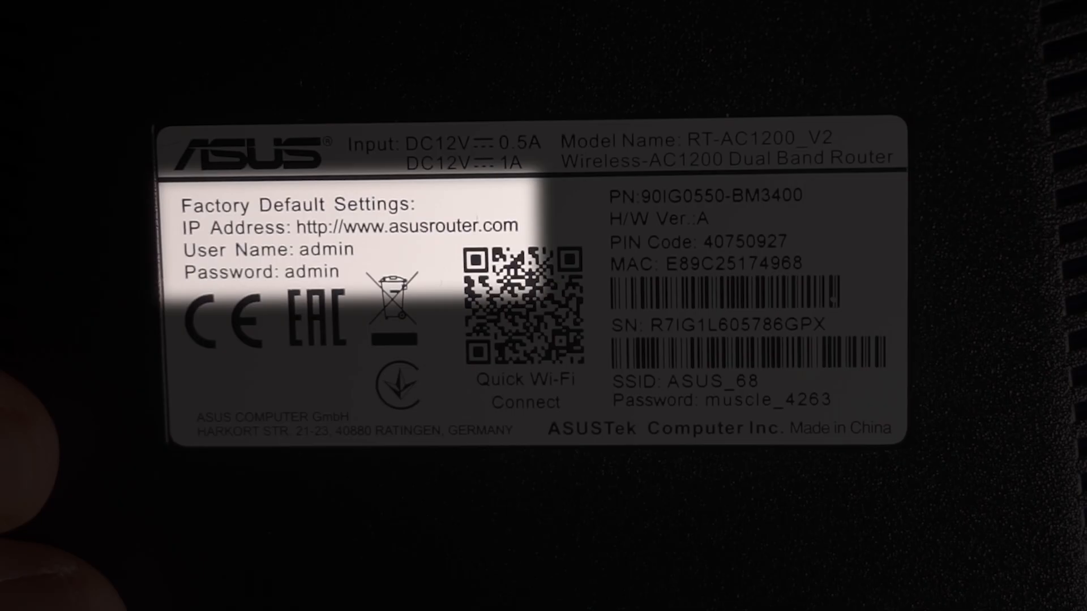
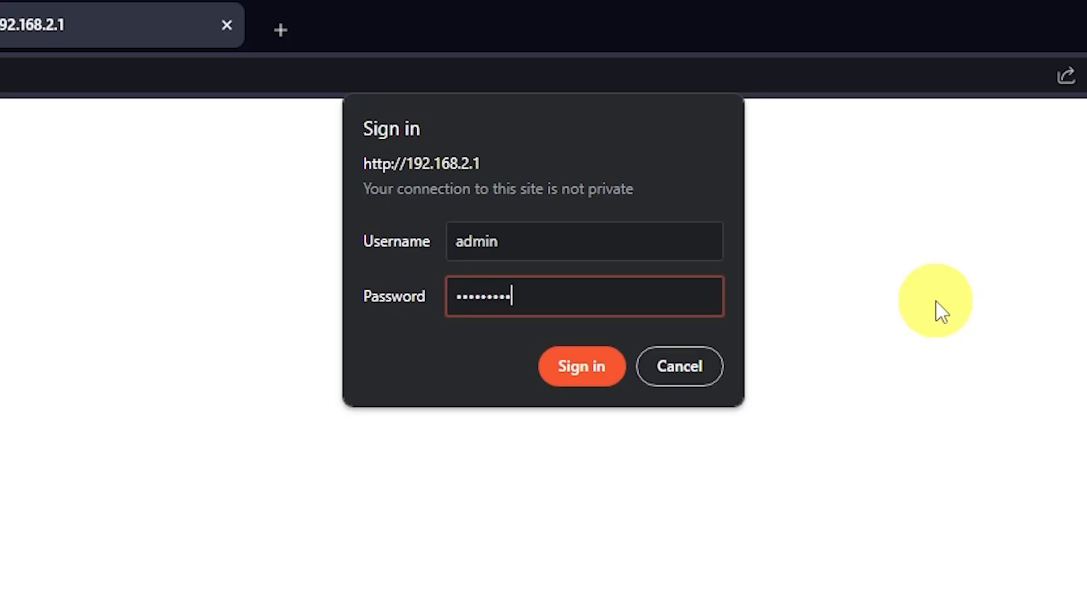
Retry the router sign-in as admin, entering the account password again.
left_click(591, 374)
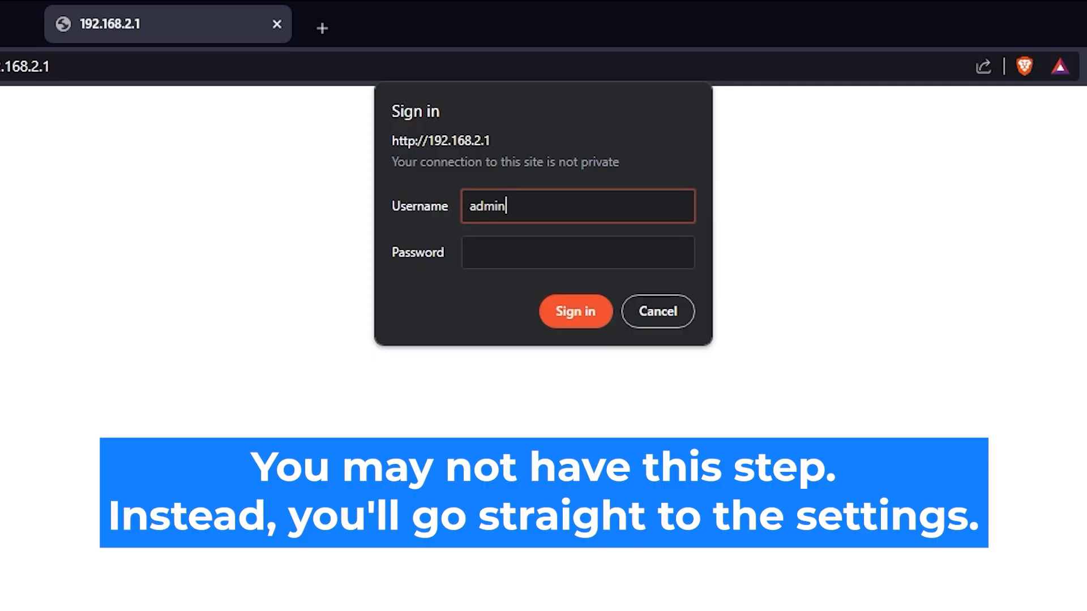
left_click(618, 245)
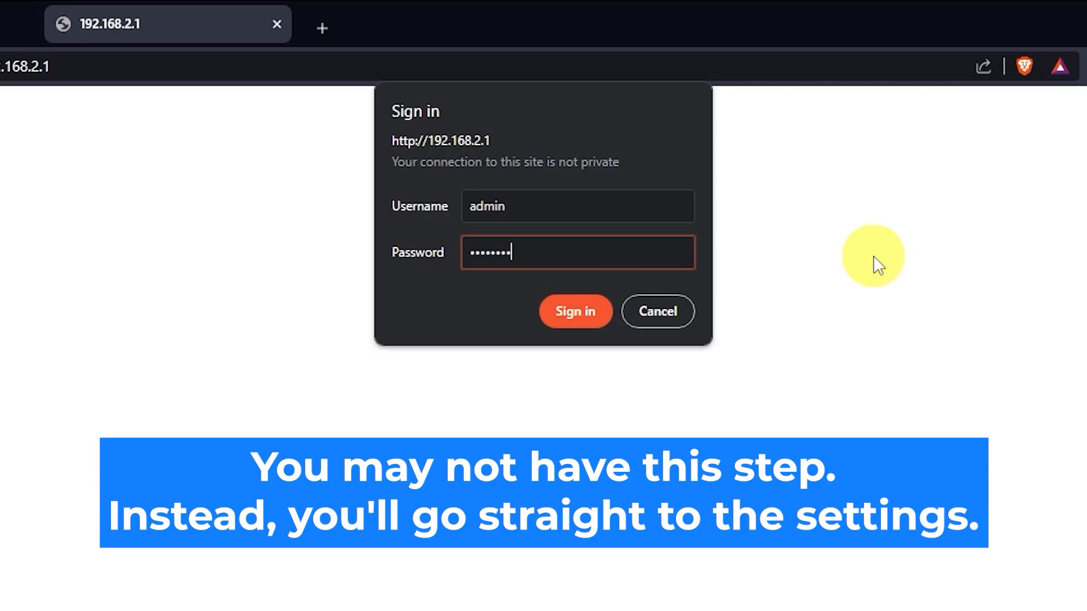
left_click(604, 326)
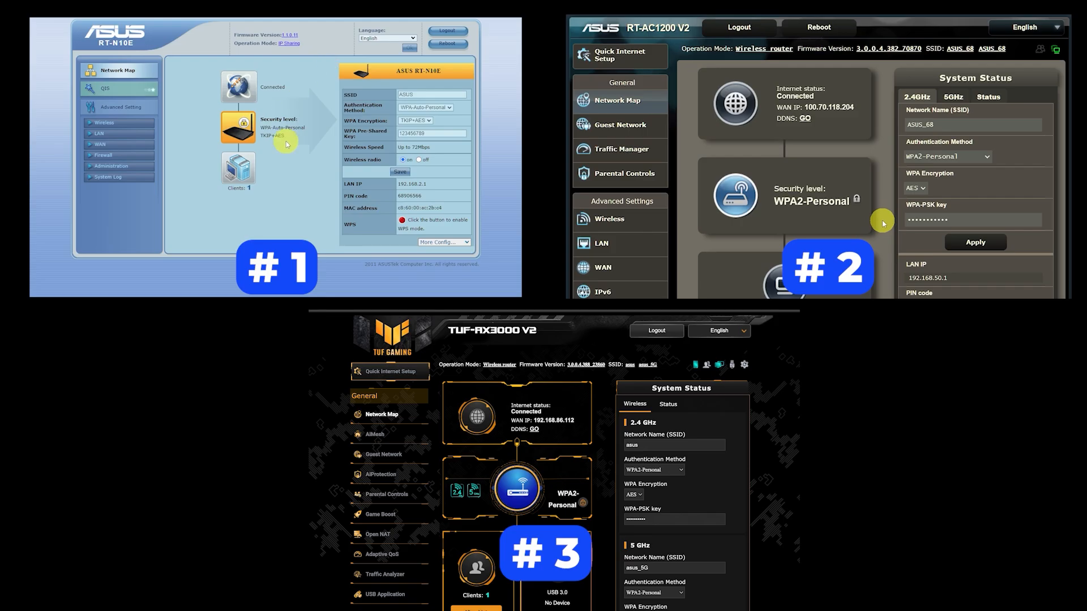
Open the WAN settings of the RT-N10E and start Quick Internet Setup on the RT-AC1200 V2.
left_click(113, 146)
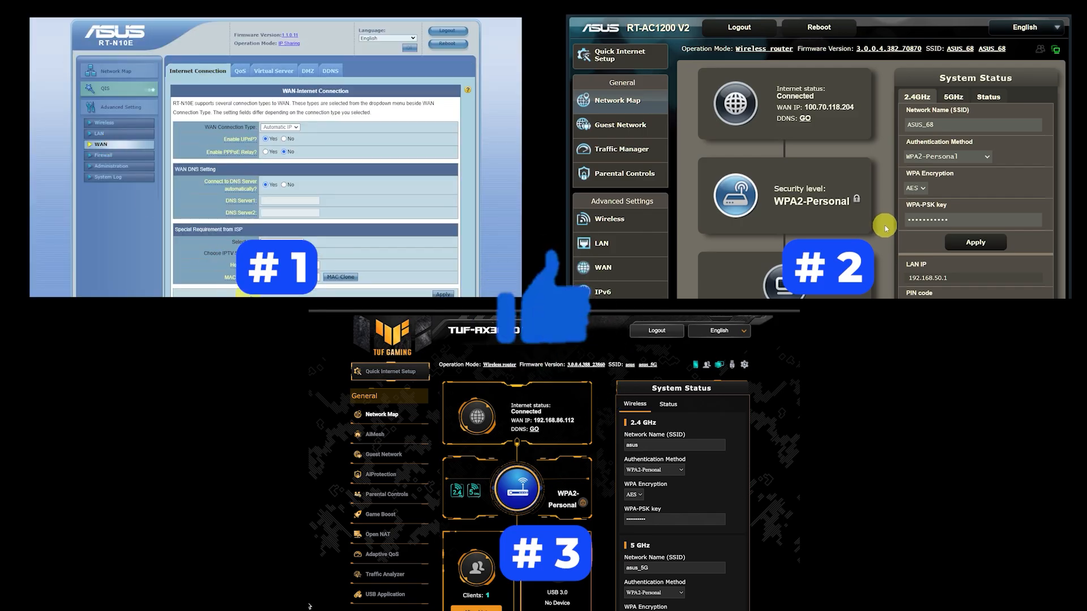
scroll(309, 606, "down", 2)
scroll(310, 606, "down", 3)
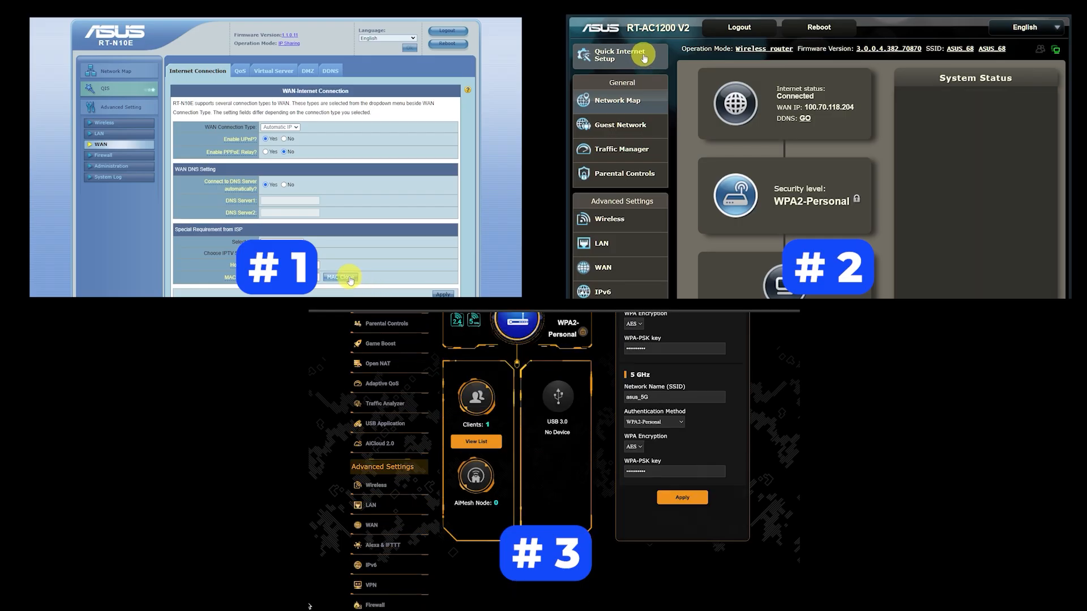
left_click(647, 55)
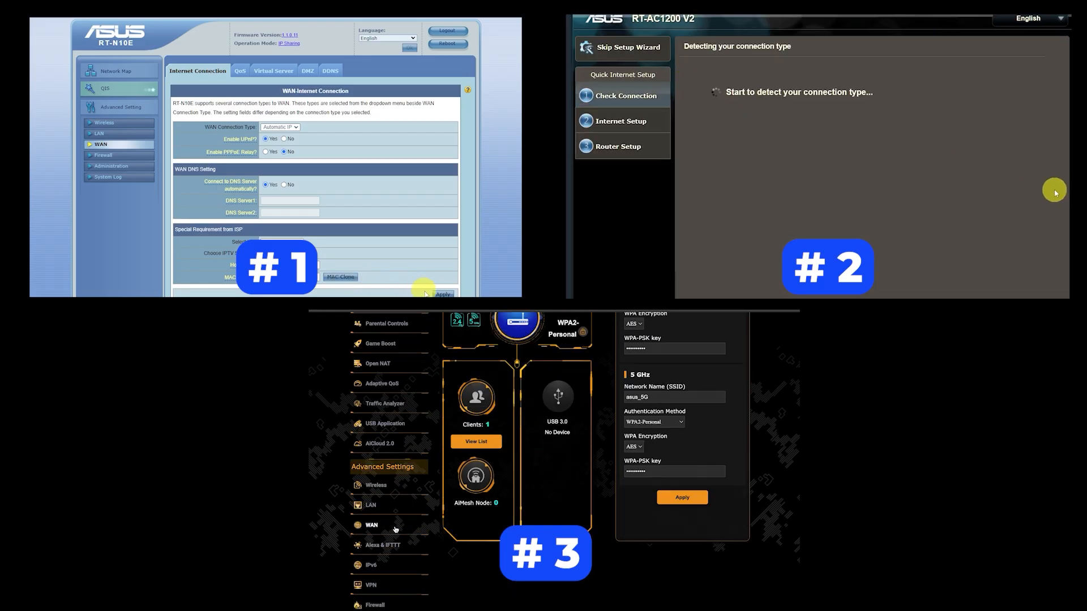
Open the WAN settings of the TUF-AX3000 V2 and apply the RT-N10E's WAN settings.
left_click(374, 529)
left_click(444, 294)
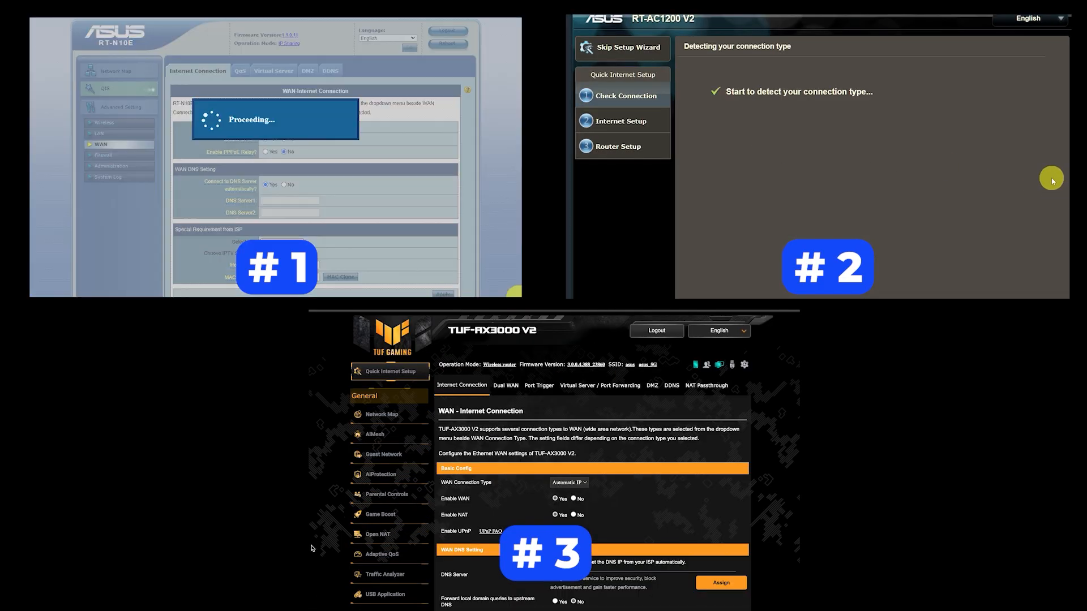
scroll(591, 481, "down", 5)
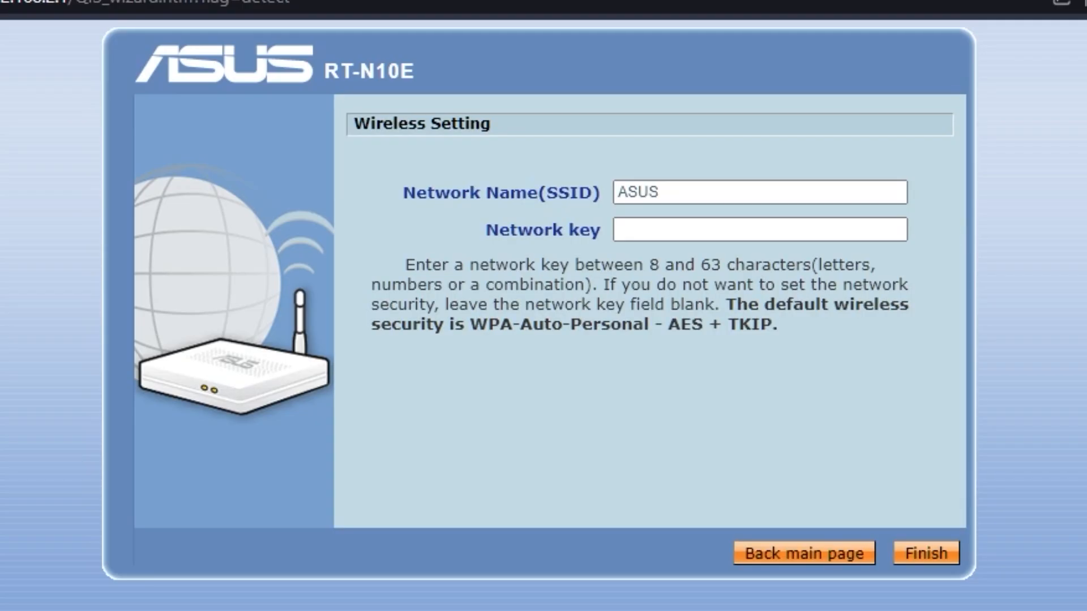
Enter a network key for the ASUS wireless network and finish the setup wizard.
left_click(659, 226)
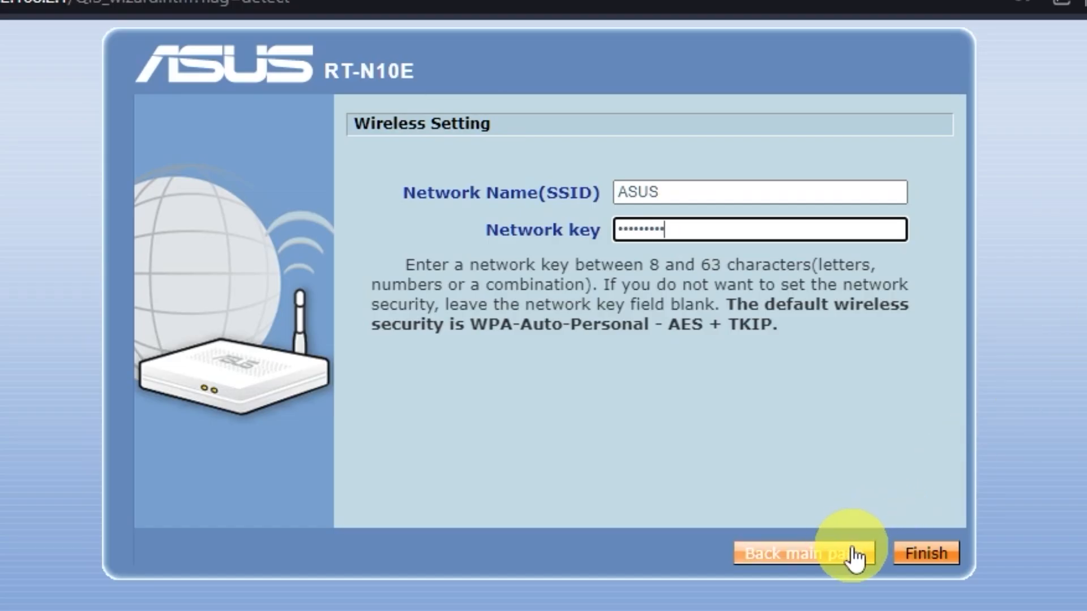
left_click(920, 560)
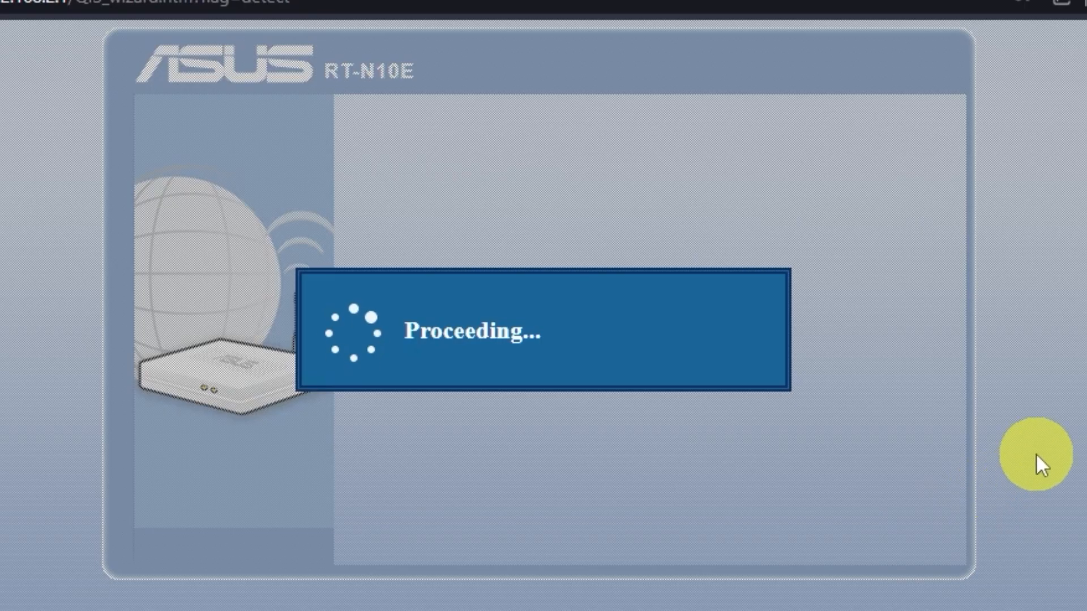
Connect the computer to the ASUS Wi-Fi network using its network security key.
left_click(1036, 206)
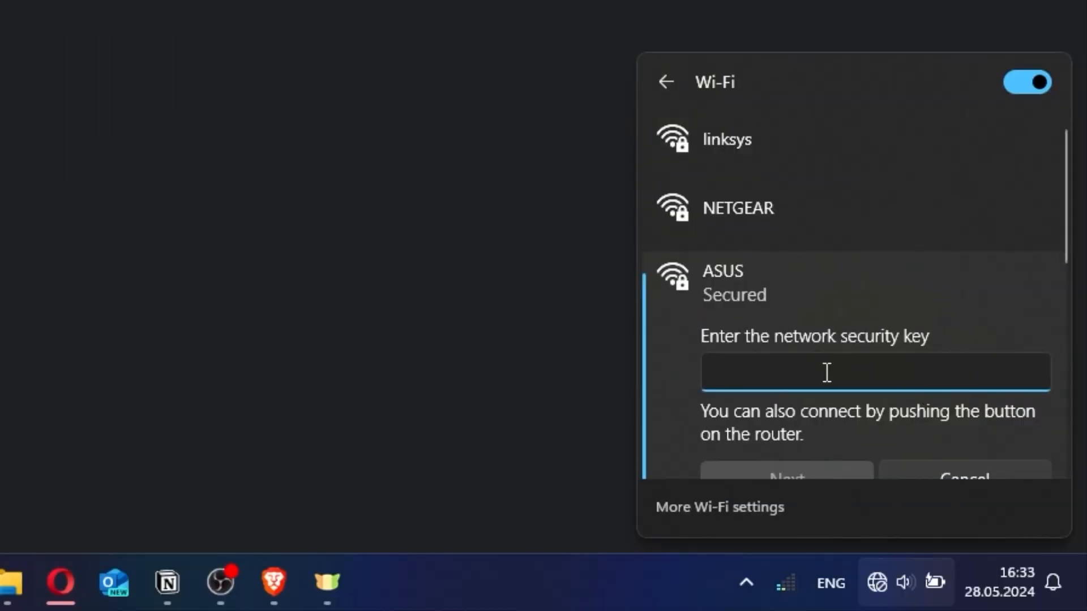
type("**********")
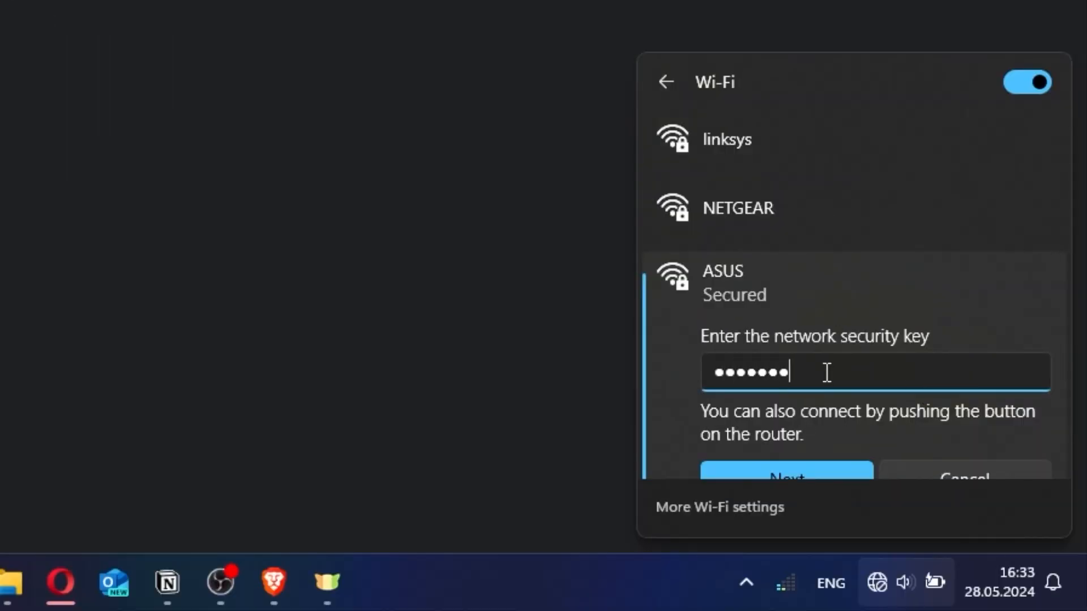
left_click(803, 470)
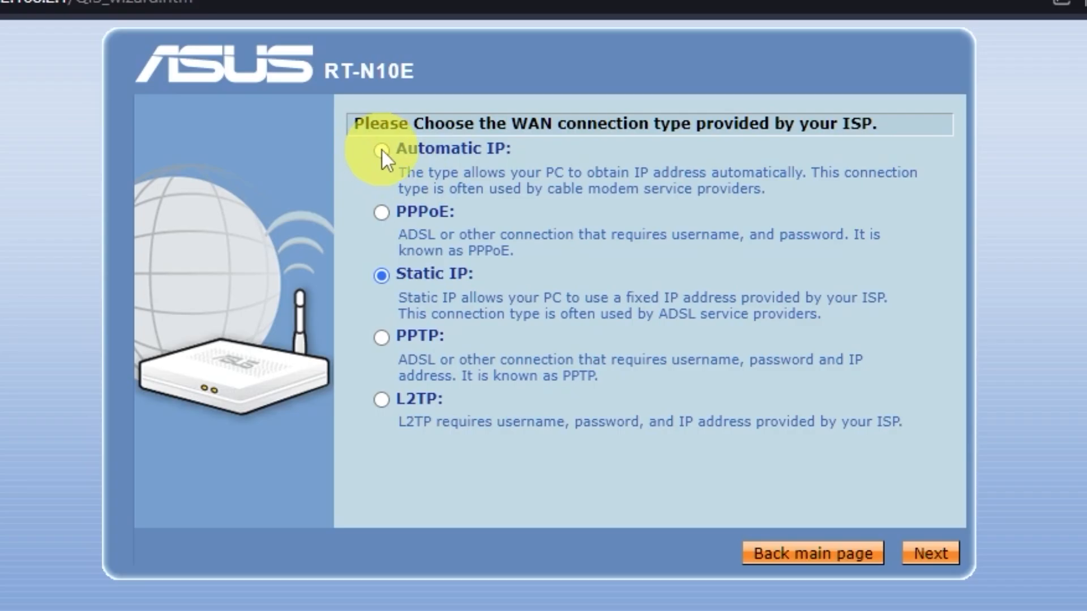
Choose Automatic IP as the WAN connection type, leave the optional ISP fields blank, and apply all settings with automatic DNS.
left_click(378, 151)
left_click(955, 563)
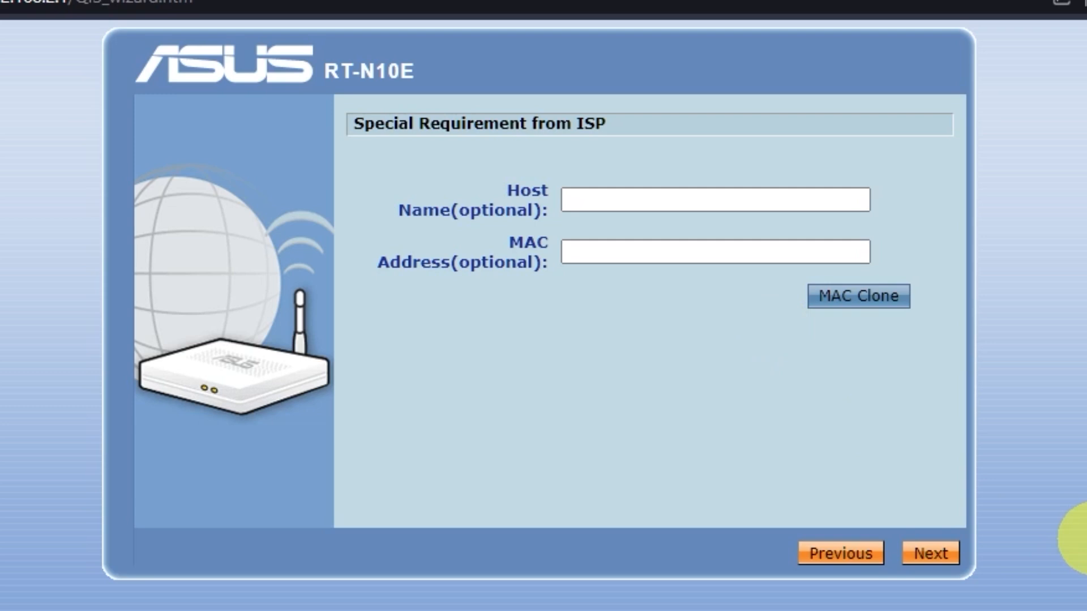
left_click(940, 560)
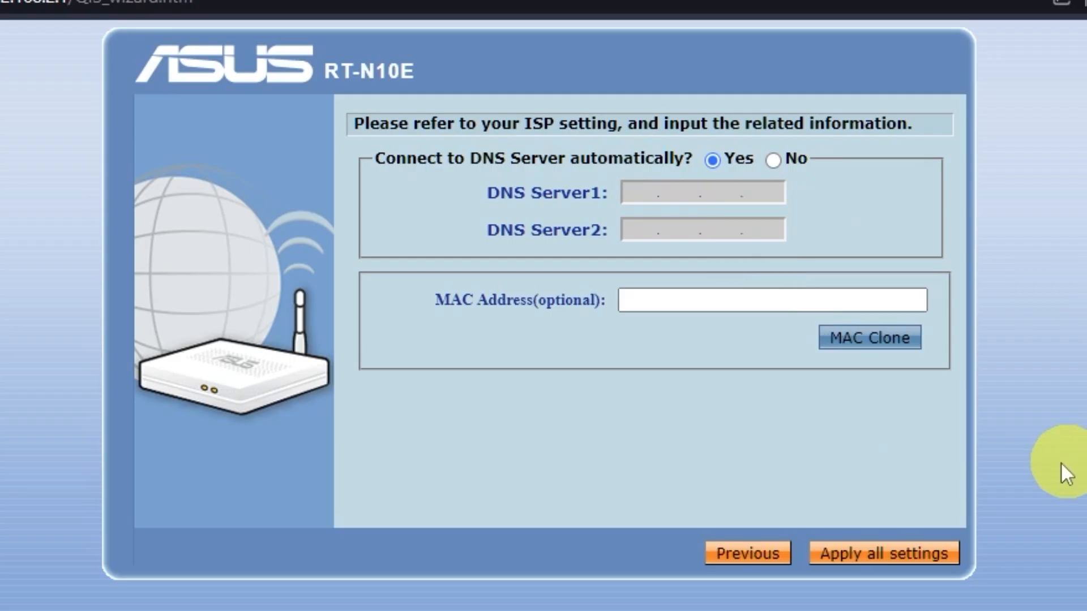
left_click(931, 556)
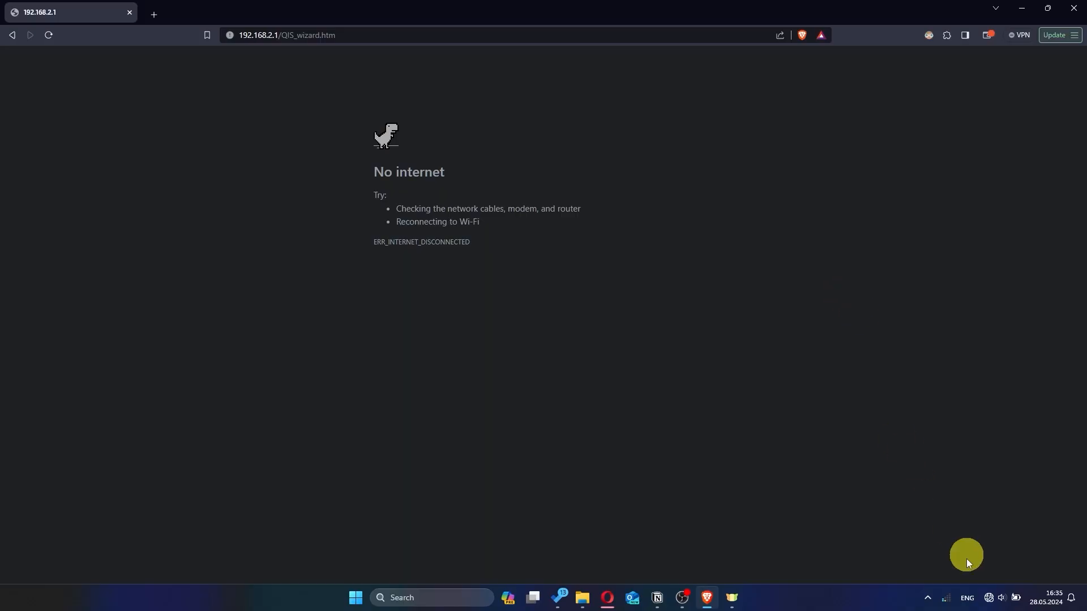
Reconnect the computer to Wi-Fi and open 192.168.2.1 in the browser.
left_click(989, 595)
left_click(931, 388)
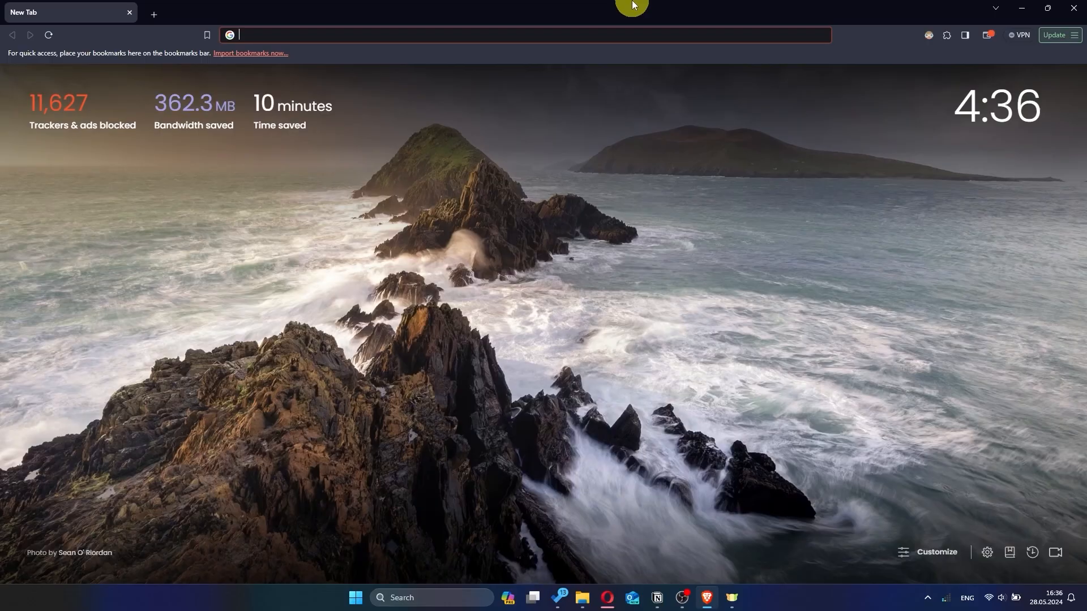
left_click(396, 33)
type("192.168.")
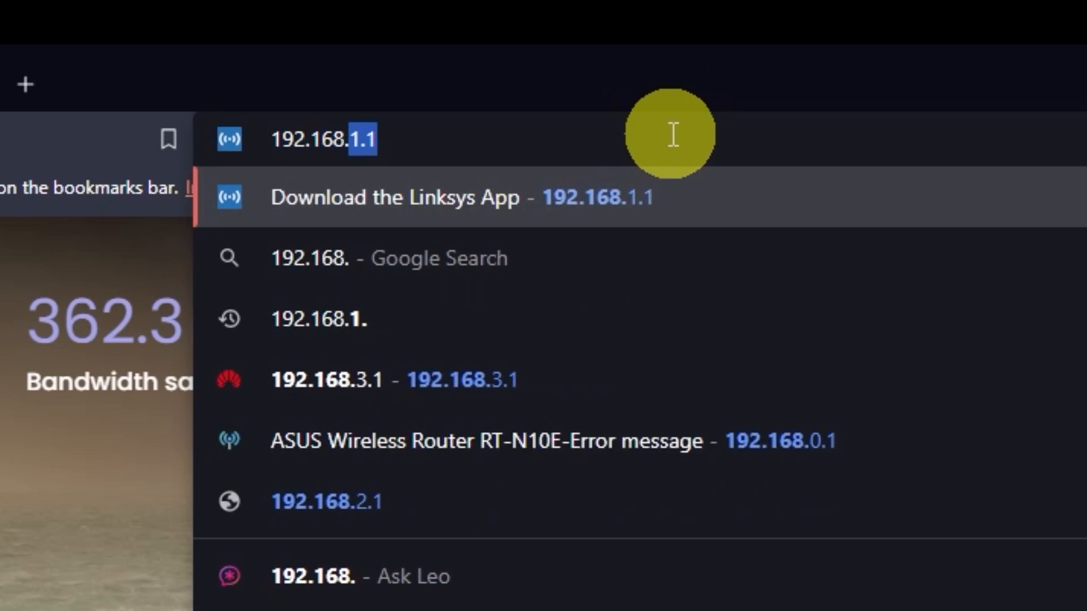
type("2.")
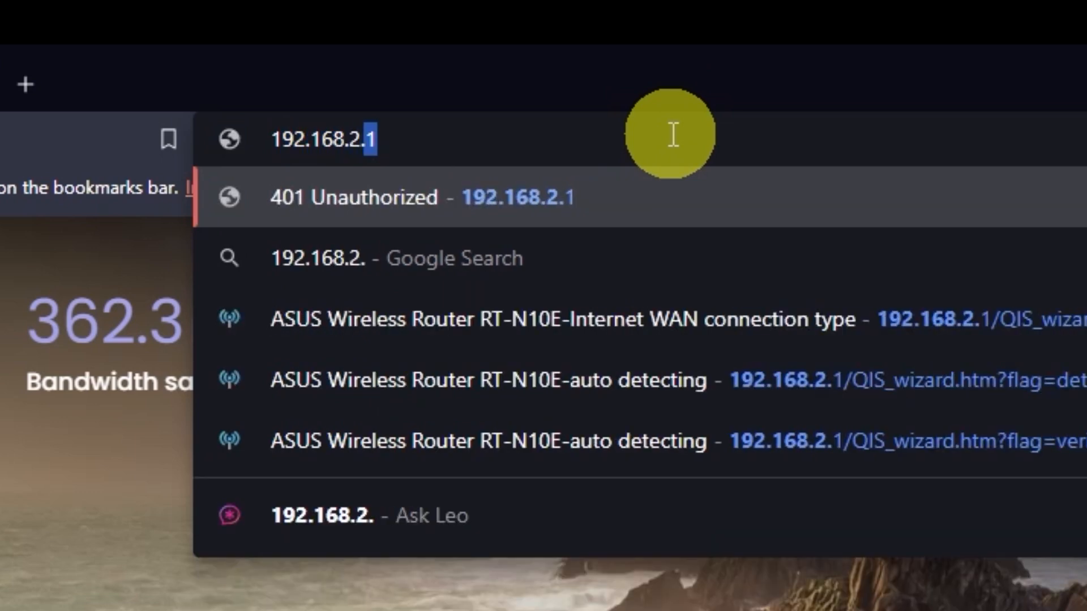
key("Return")
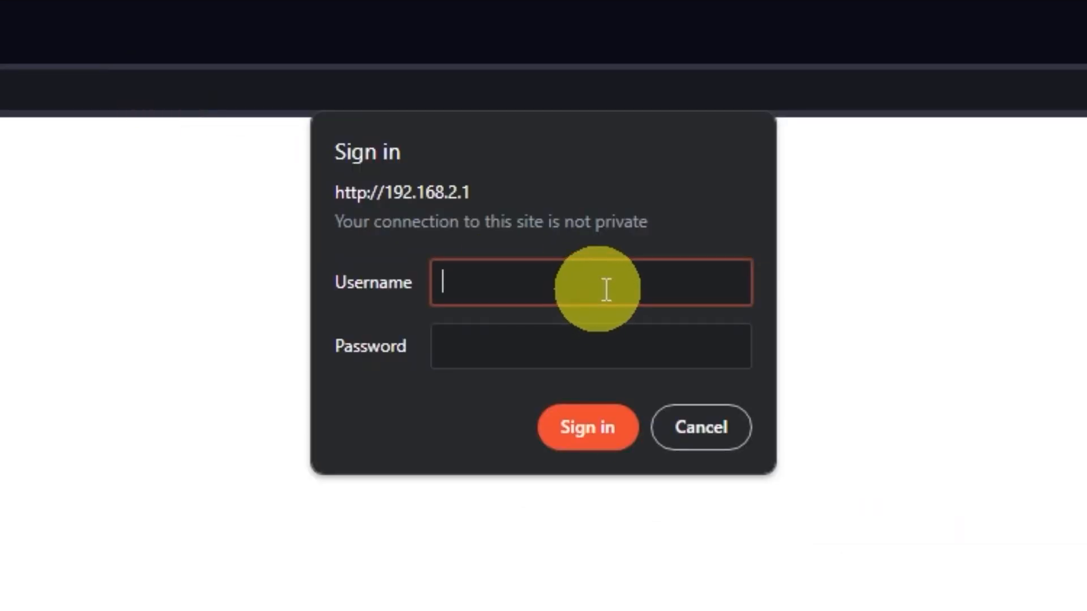
Sign in to the router page with the username admin and the account password.
type("admin")
left_click(619, 338)
left_click(578, 427)
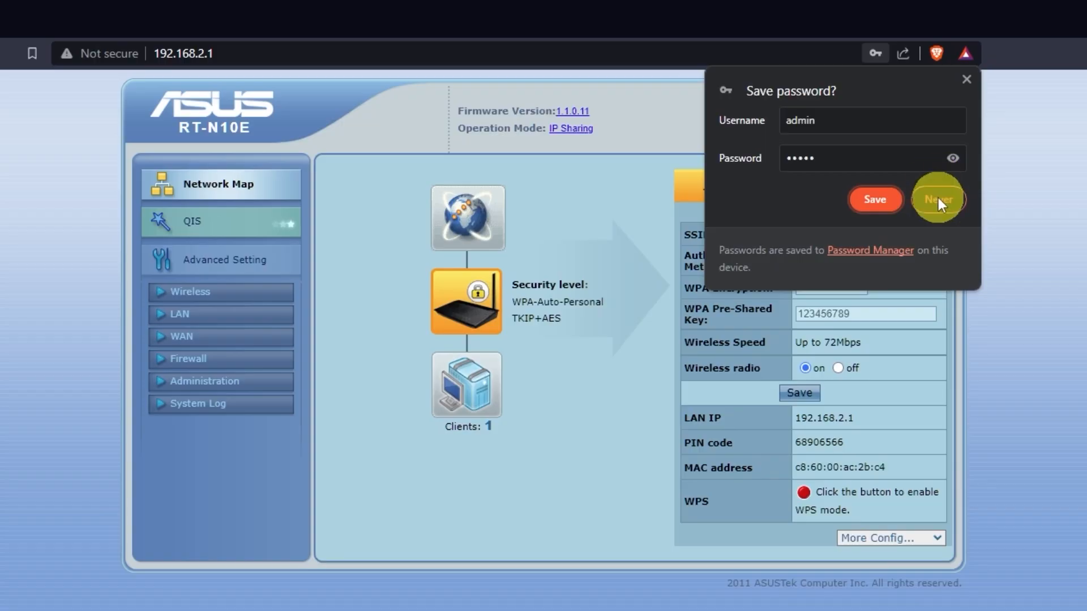
Reboot the RT-N10E router and confirm the restart.
left_click(939, 202)
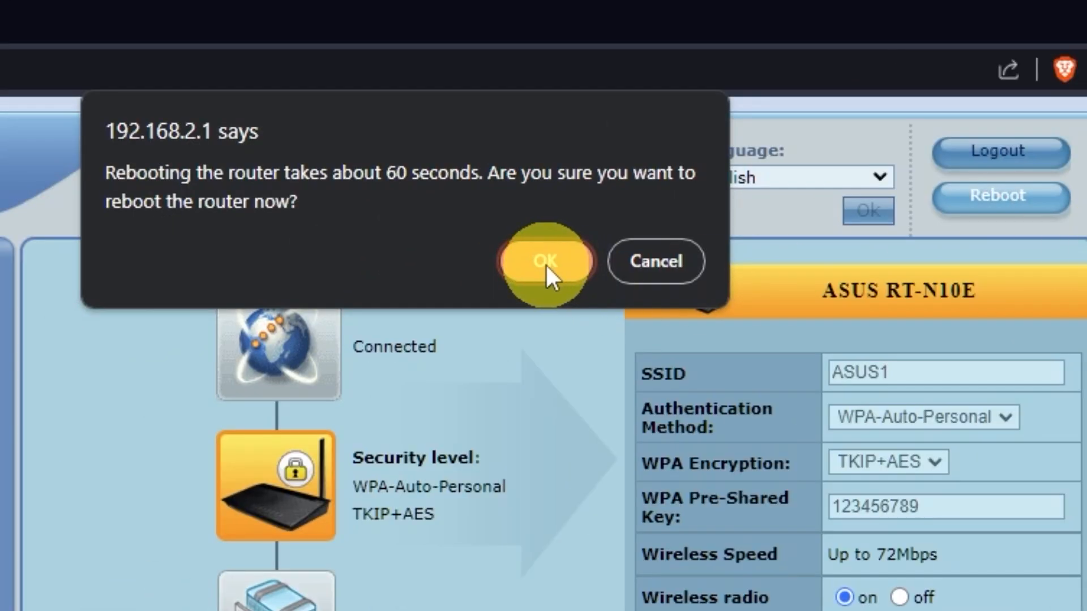
left_click(545, 263)
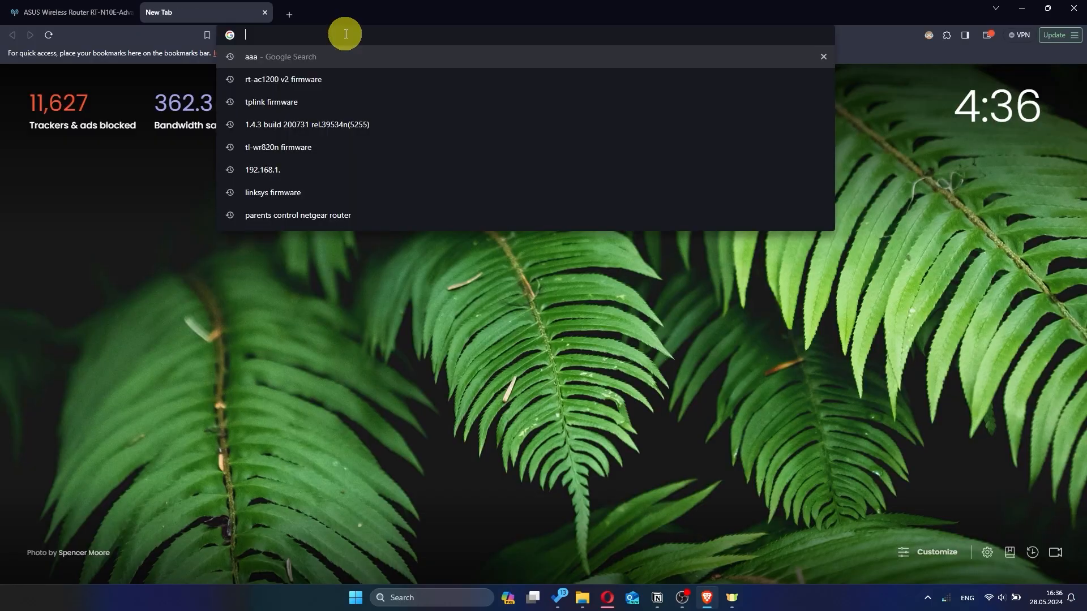
Reopen the router page at 192.168.2.1 and sign in as admin with the account password, dismissing the save-password offer.
type("hhh")
key("Return")
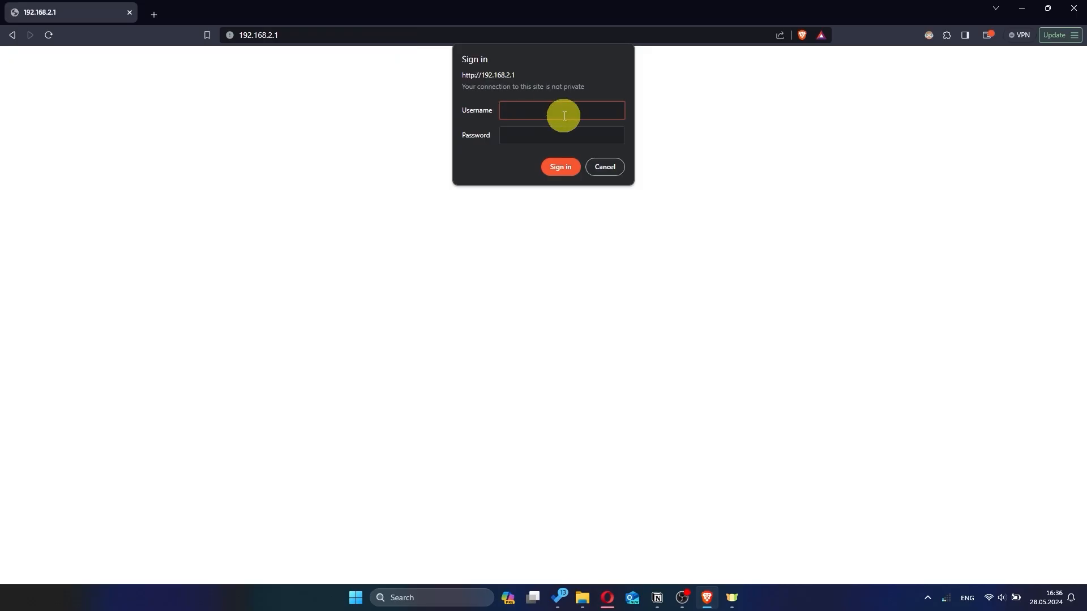
type("in")
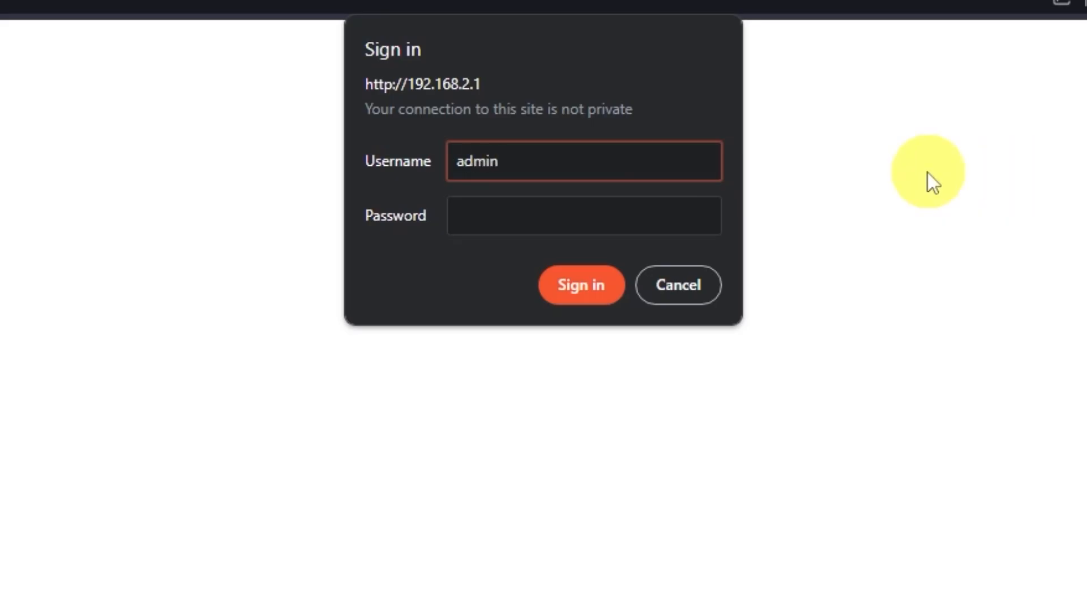
left_click(609, 205)
type("admin")
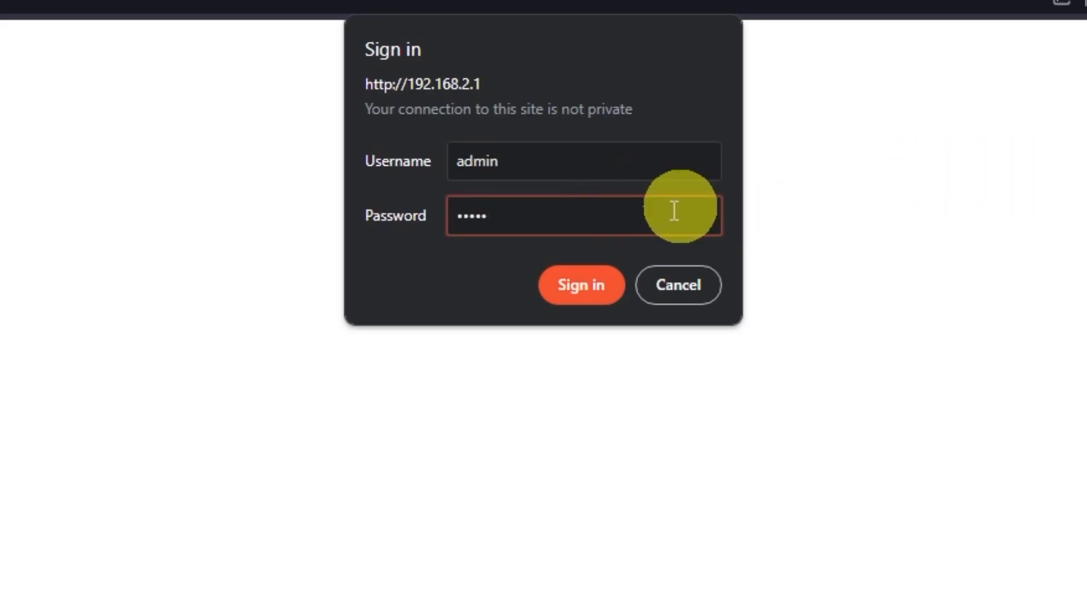
left_click(595, 282)
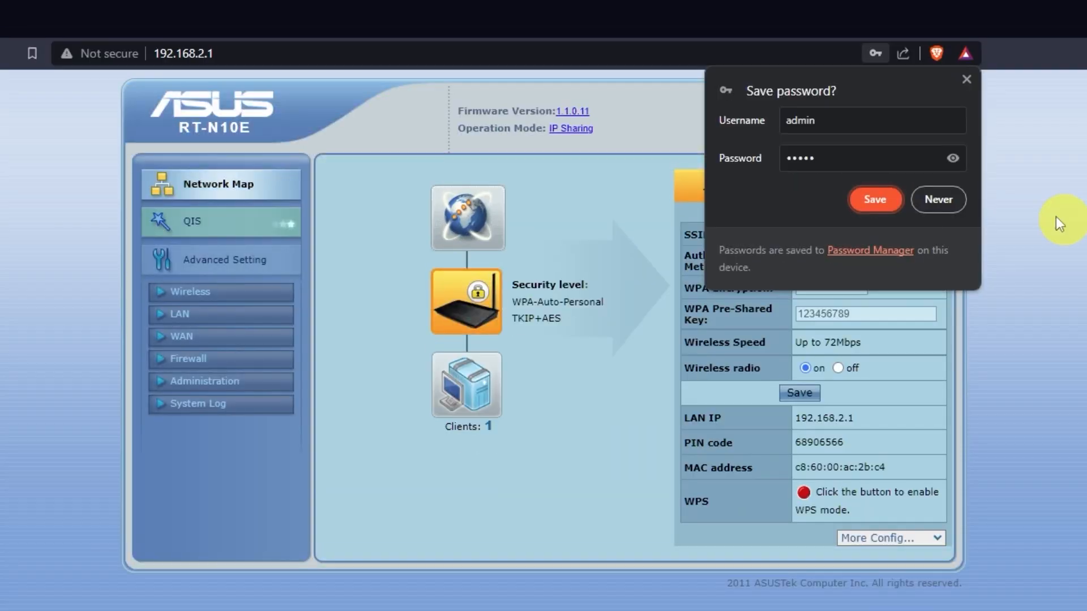
left_click(1037, 199)
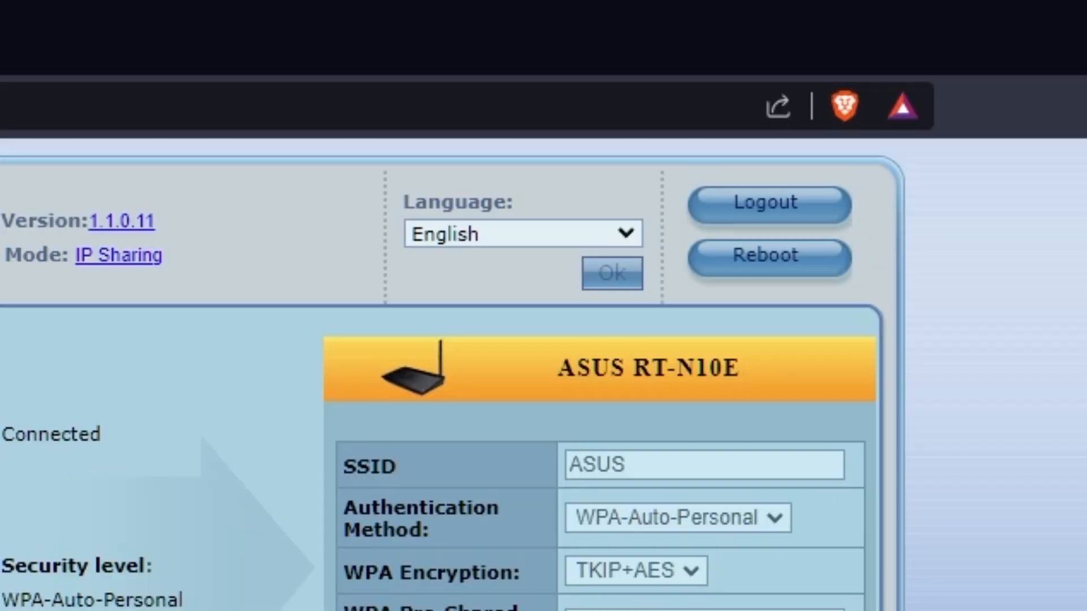
Review the available interface languages, keeping English selected.
left_click(626, 232)
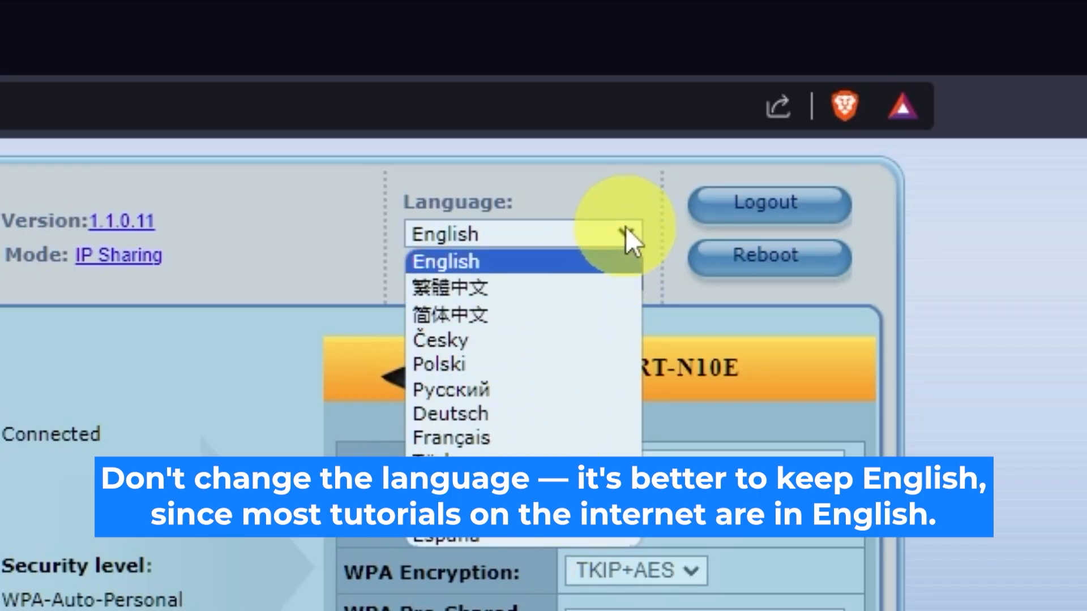
left_click(629, 236)
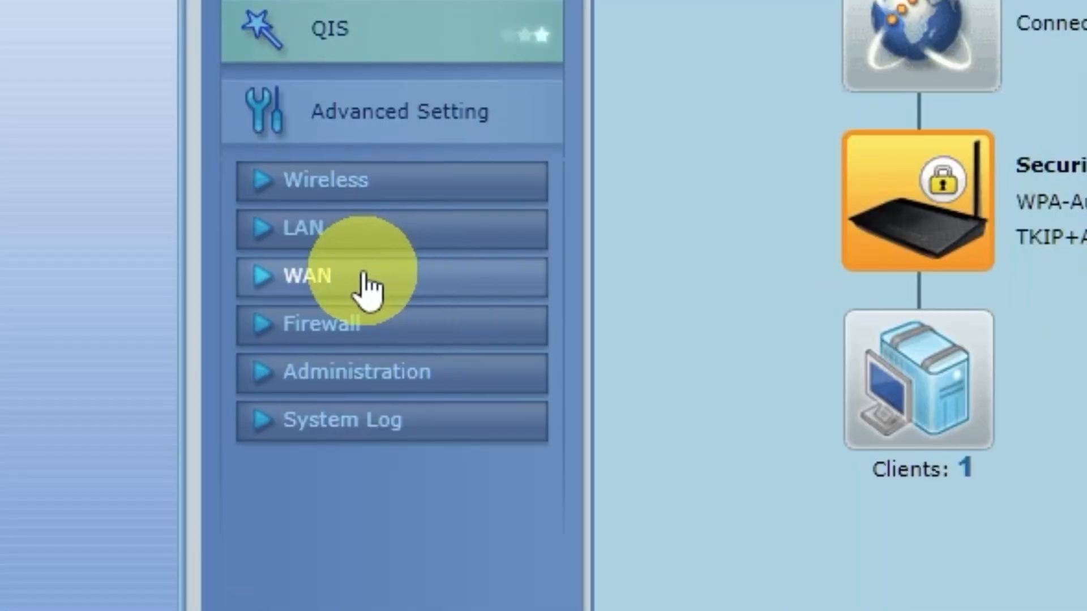
Clone the computer's MAC address in the WAN internet connection settings and apply the change.
left_click(368, 288)
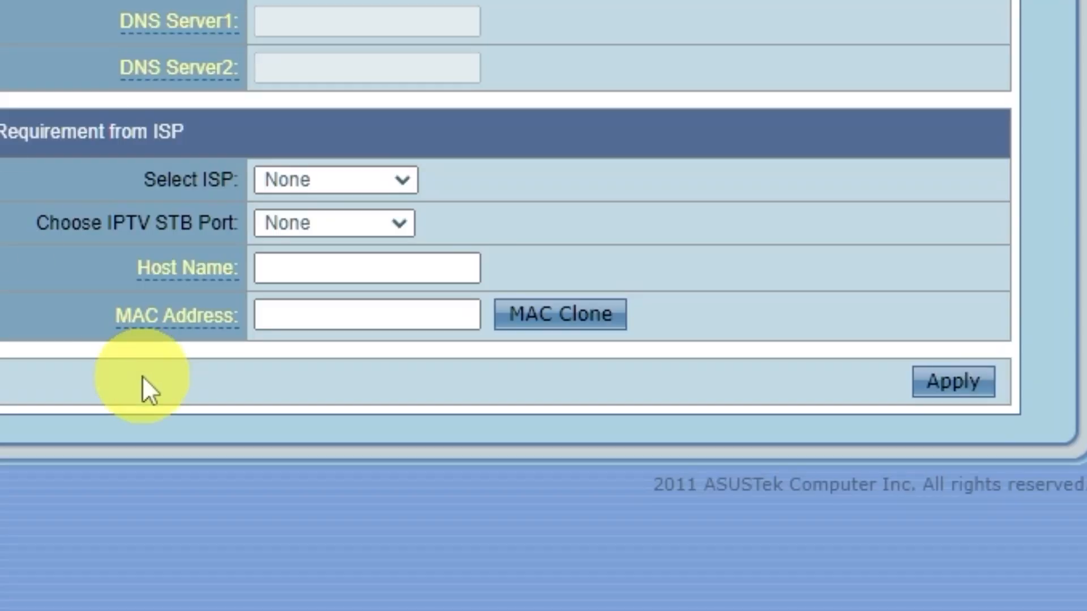
left_click(594, 317)
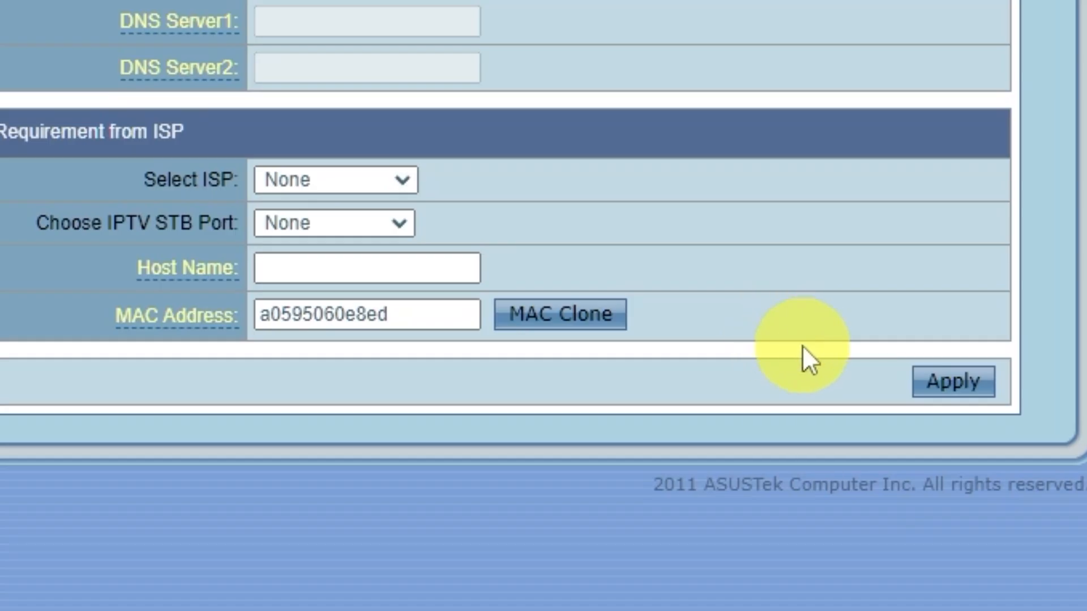
left_click(986, 383)
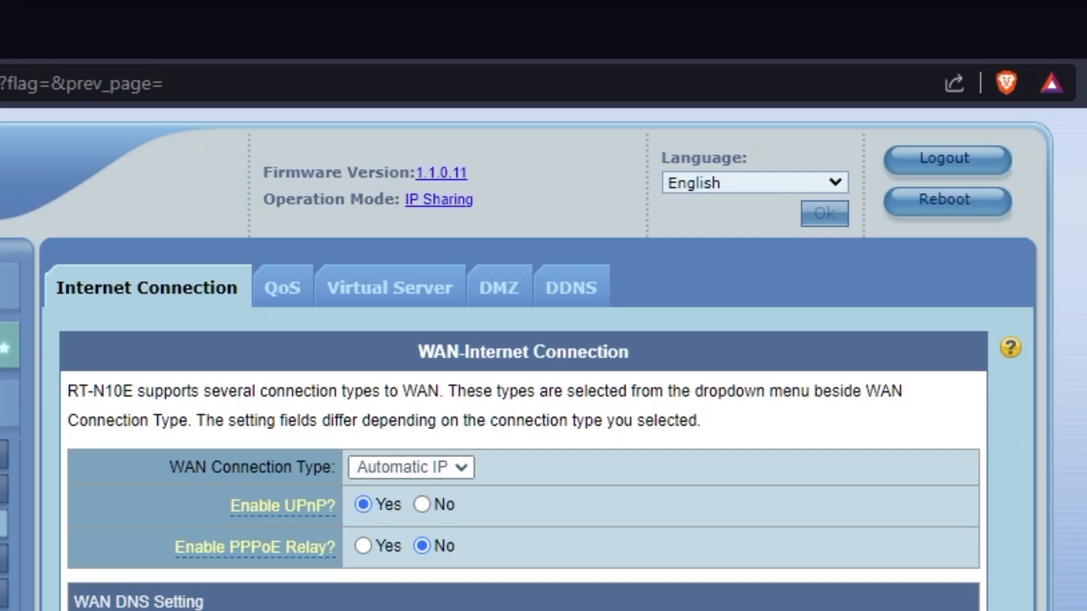
Reboot the router from the WAN settings page and confirm the restart.
left_click(963, 212)
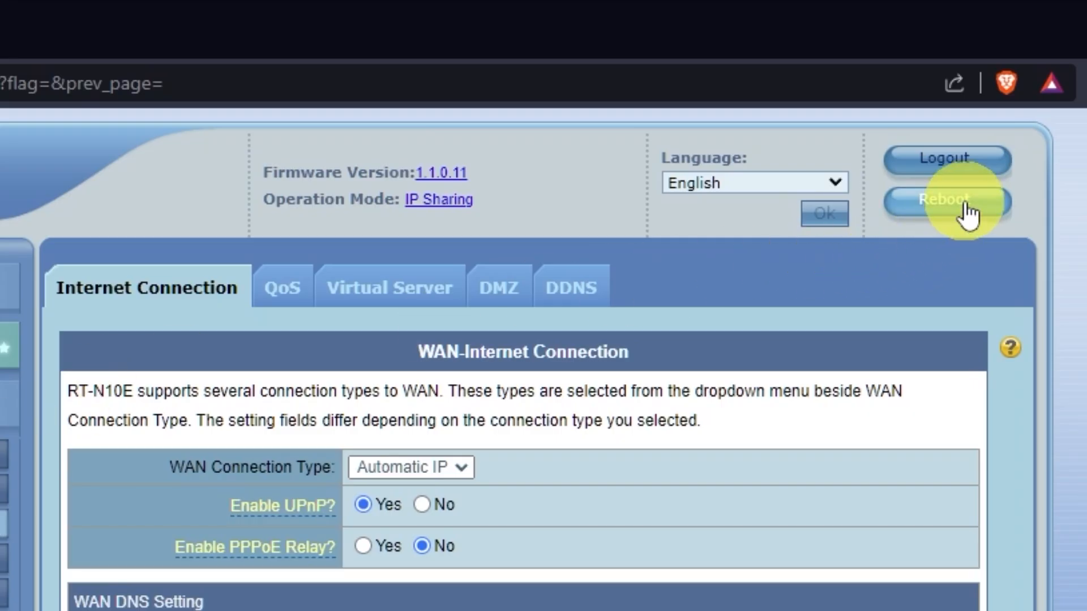
left_click(546, 257)
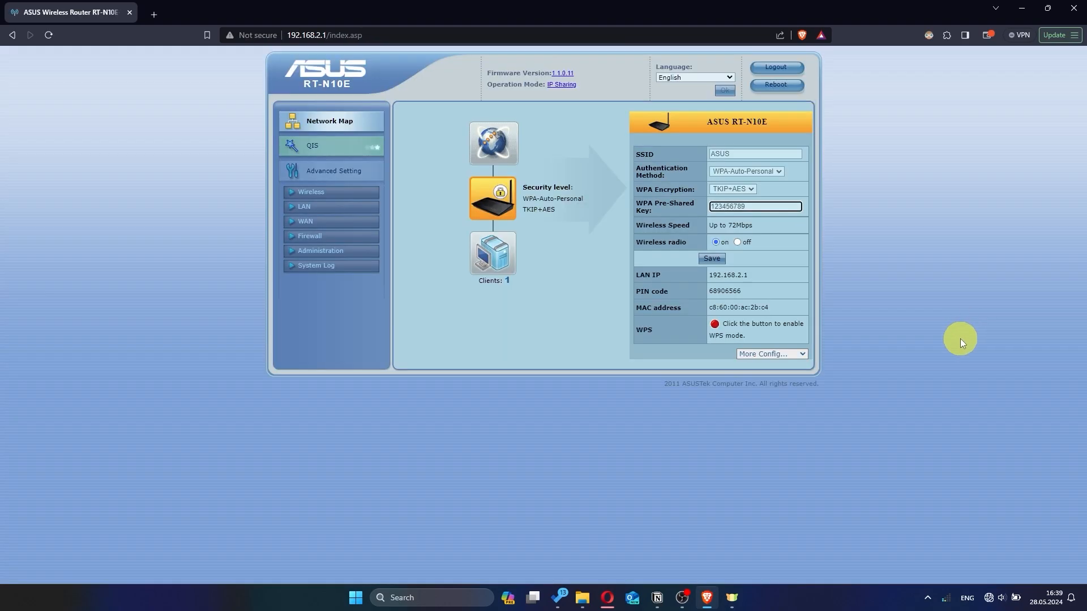
Open a new browser tab and search Google for "hhh" to test the internet connection.
left_click(155, 15)
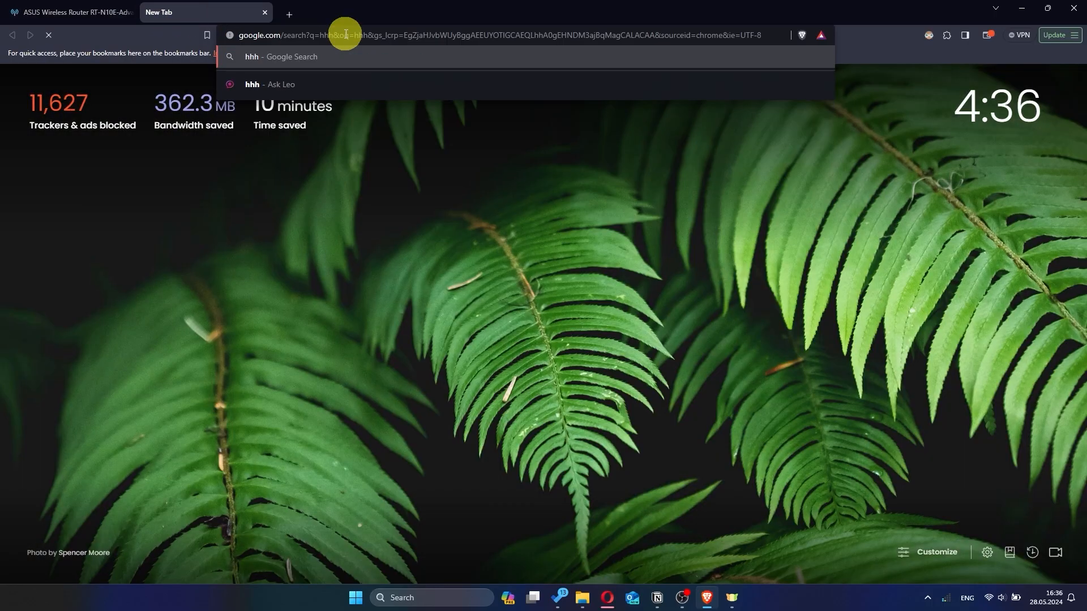